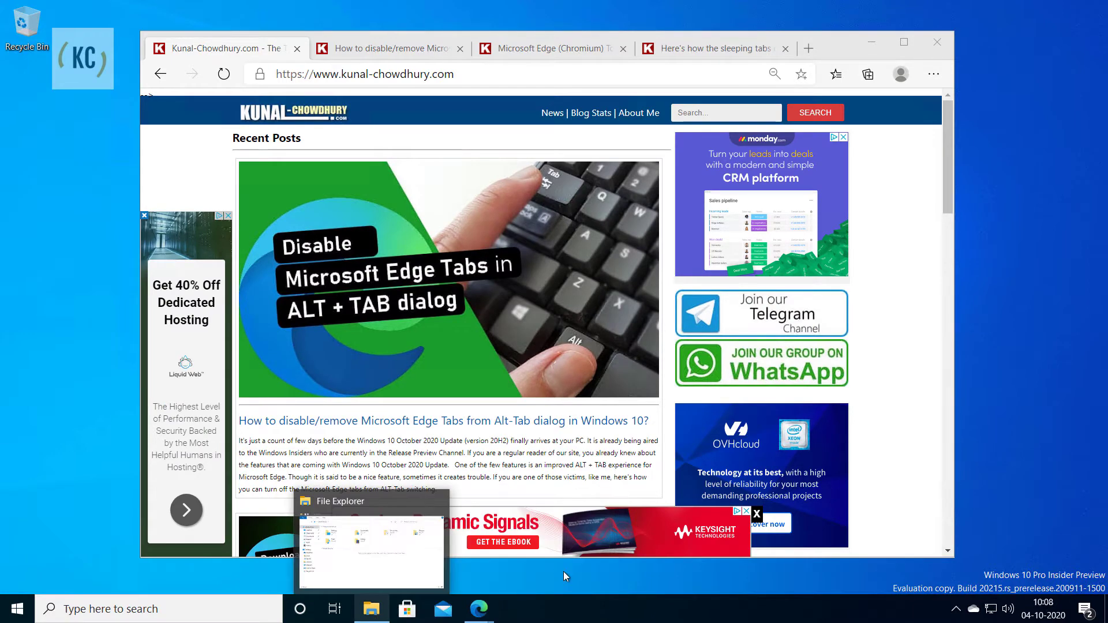
# Switch between the Google window, File Explorer and the Kunal-Chowdhury.com Edge page using Alt+Tab.
pyautogui.hotkey('alt', 'Tab')
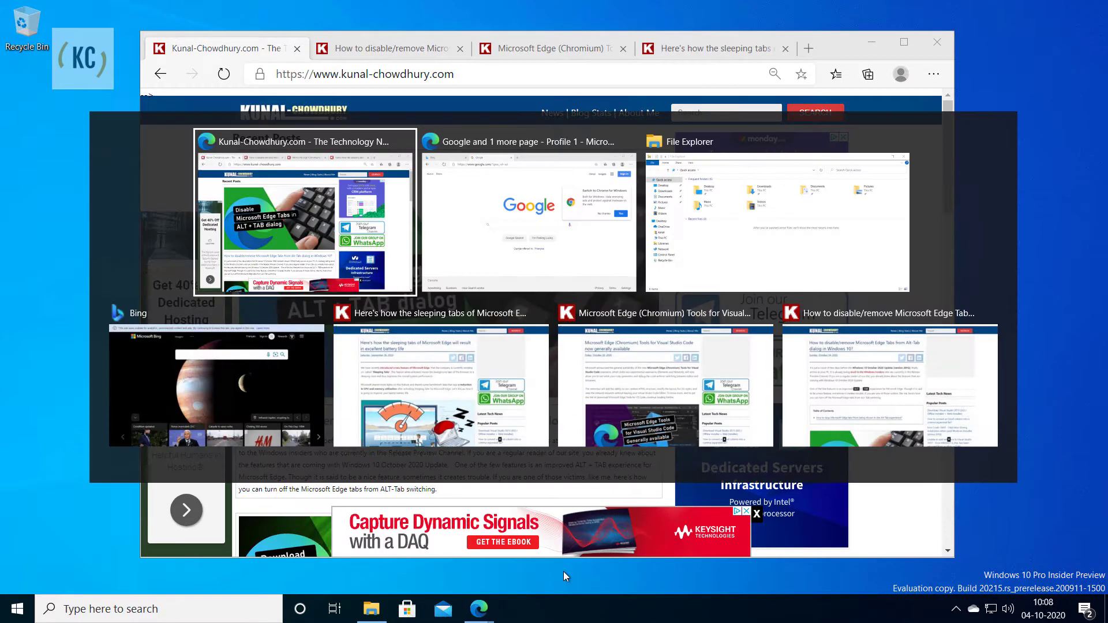
pyautogui.press('Tab')
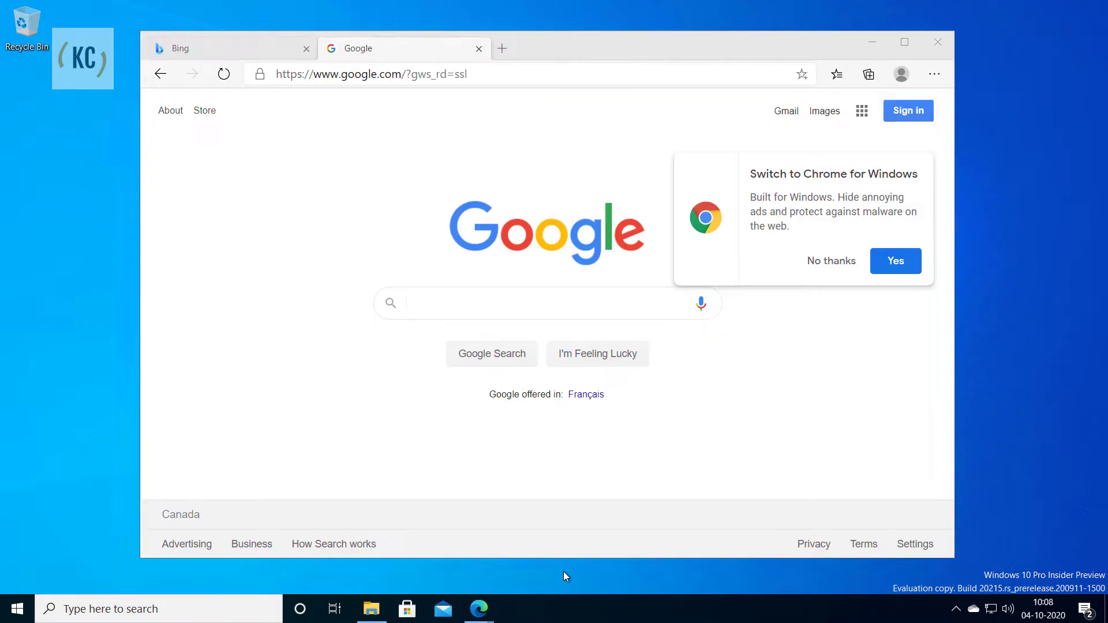
pyautogui.hotkey('alt', 'Tab')
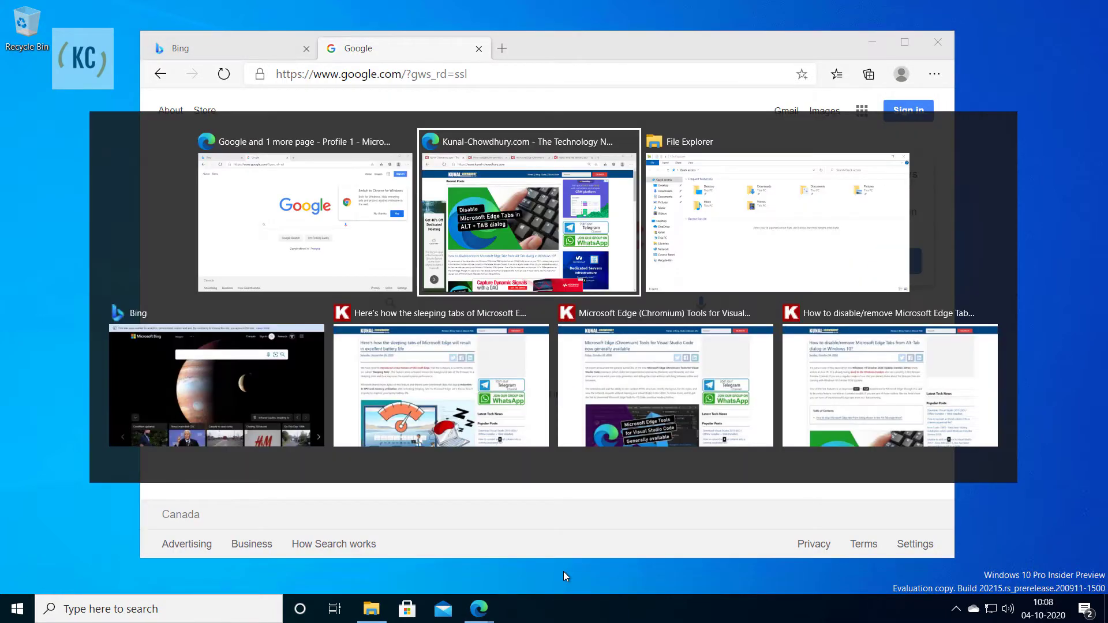
pyautogui.hotkey('alt', 'Tab')
pyautogui.hotkey('alt', 'Tab')
pyautogui.press('Tab')
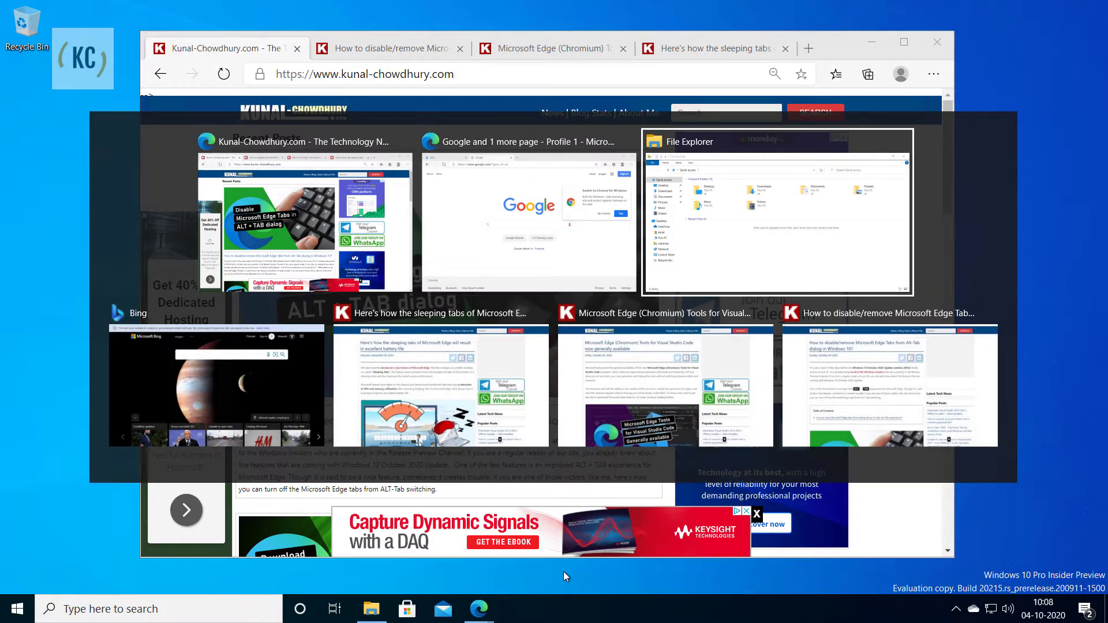
pyautogui.hotkey('alt', 'Tab')
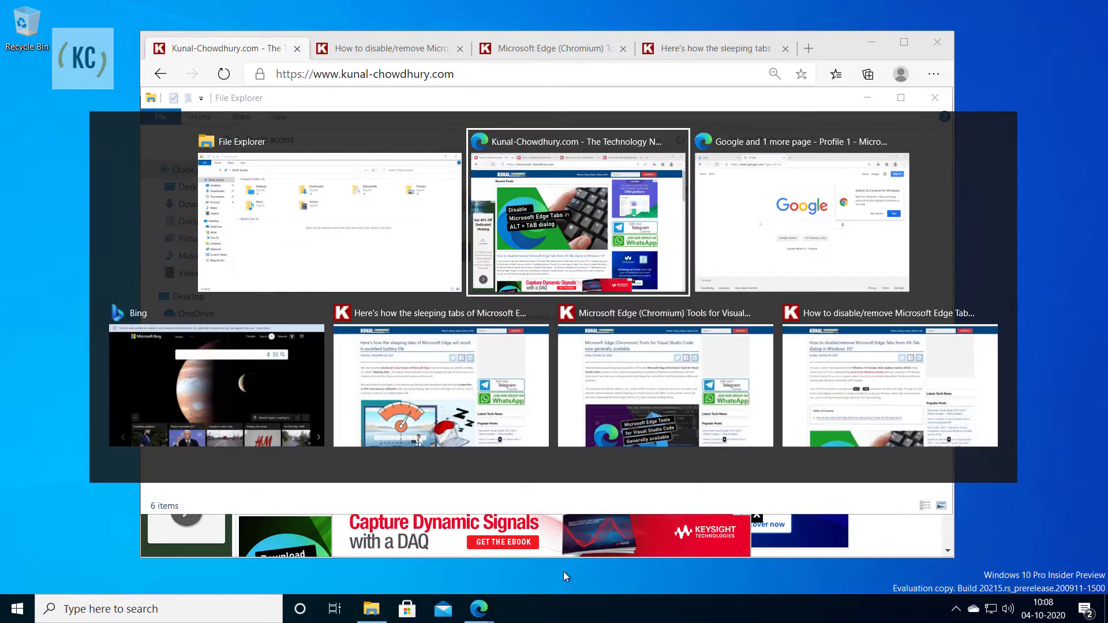
pyautogui.hotkey('alt', 'Tab')
# Jump to the sleeping tabs article Edge tab via the switcher, then back to the home tab.
pyautogui.press('Tab')
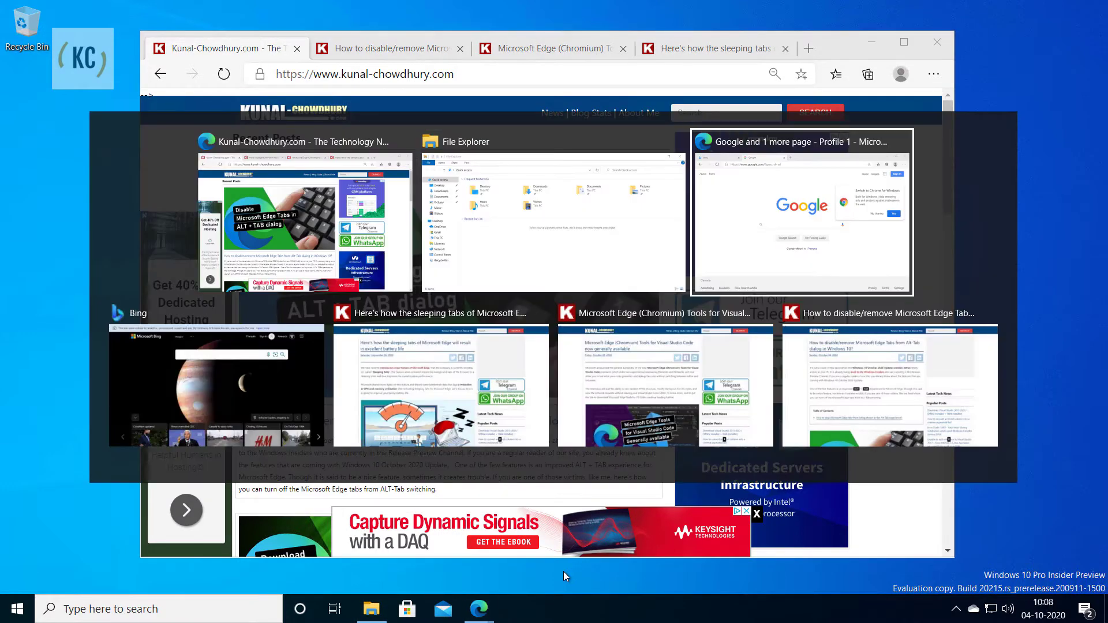
pyautogui.press('Tab')
pyautogui.press('Tab')
pyautogui.press('alt')
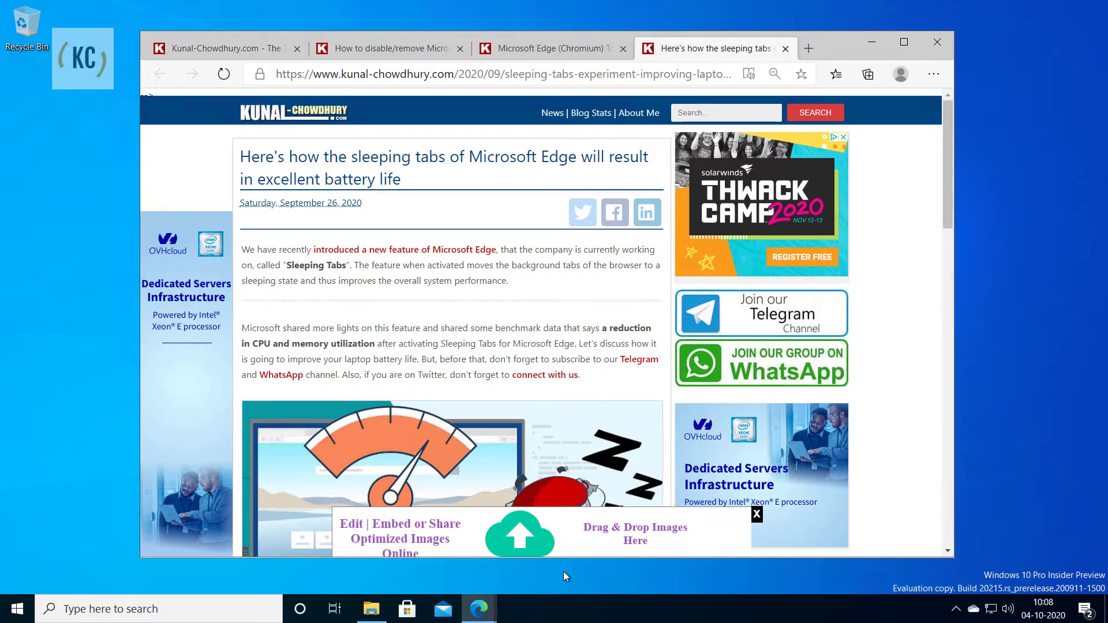
pyautogui.hotkey('alt', 'Tab')
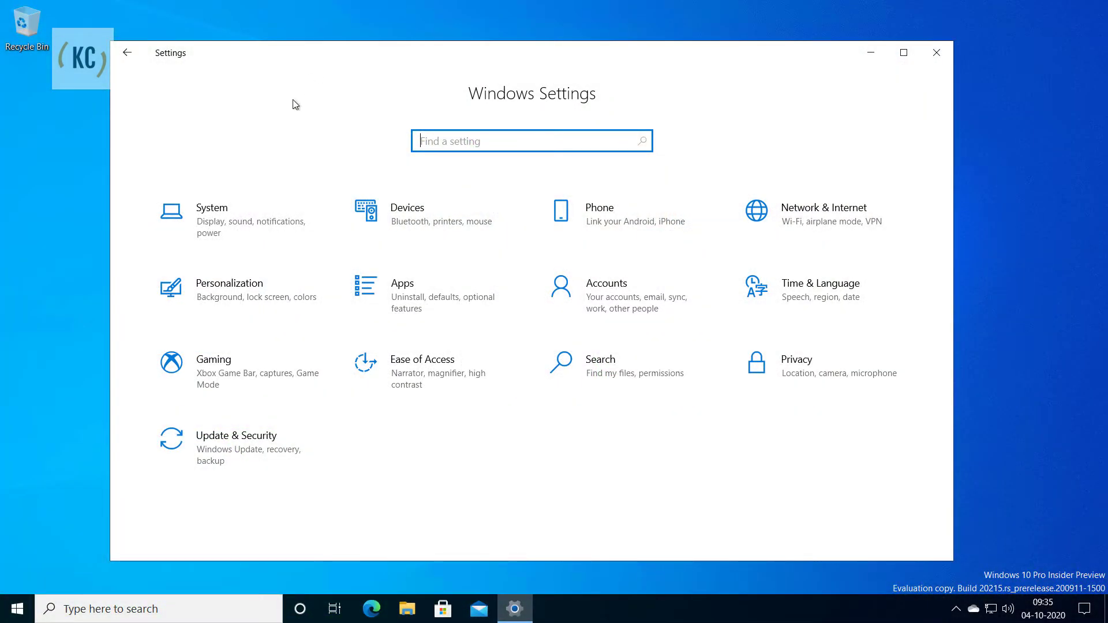
# In System > Multitasking, set 'Pressing Alt + Tab shows' to 'Open windows only'.
pyautogui.click(211, 220)
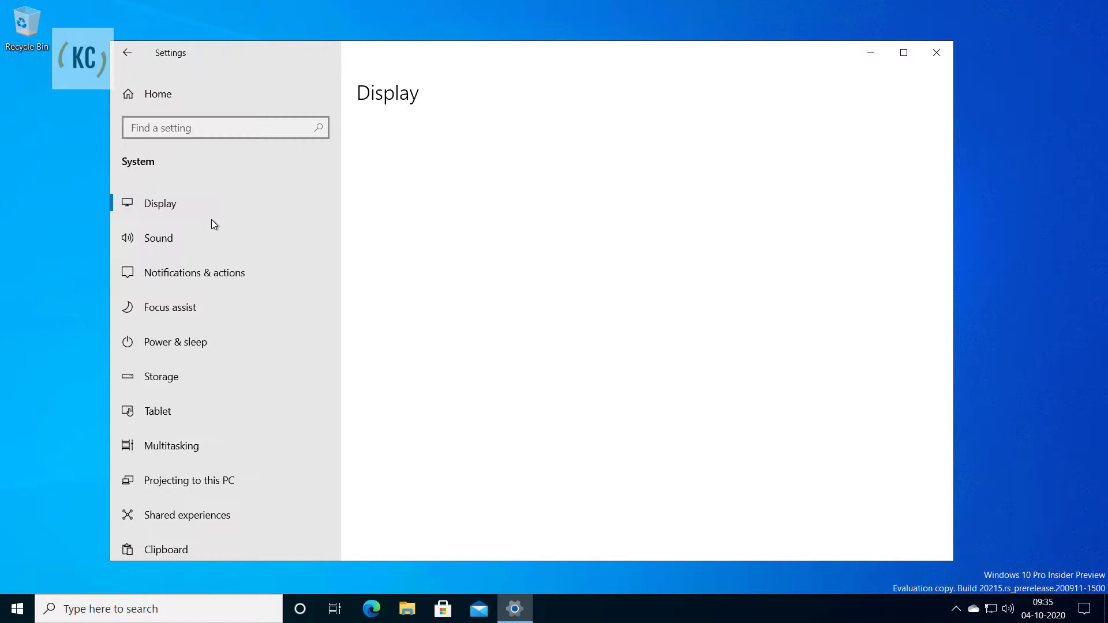
pyautogui.click(188, 454)
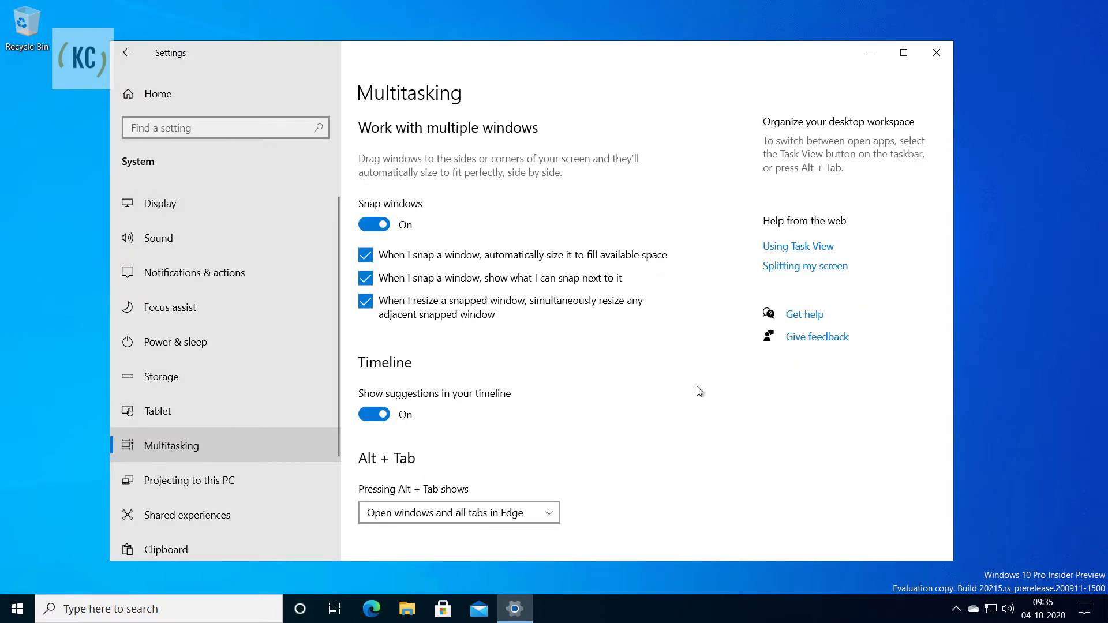
pyautogui.moveTo(950, 345); pyautogui.dragTo(952, 381)
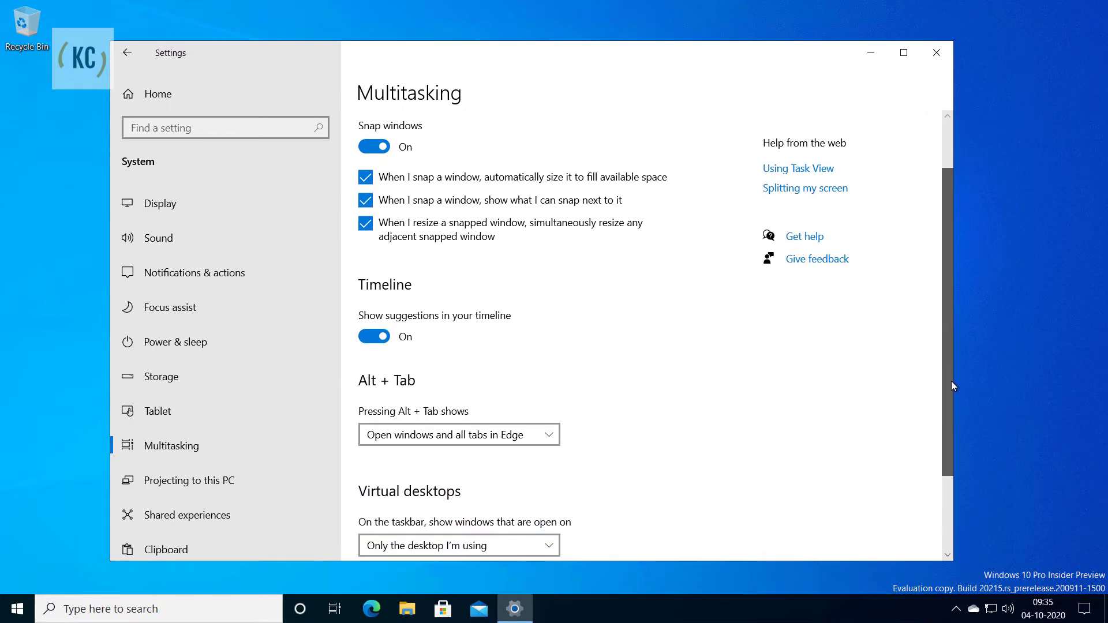
pyautogui.click(494, 434)
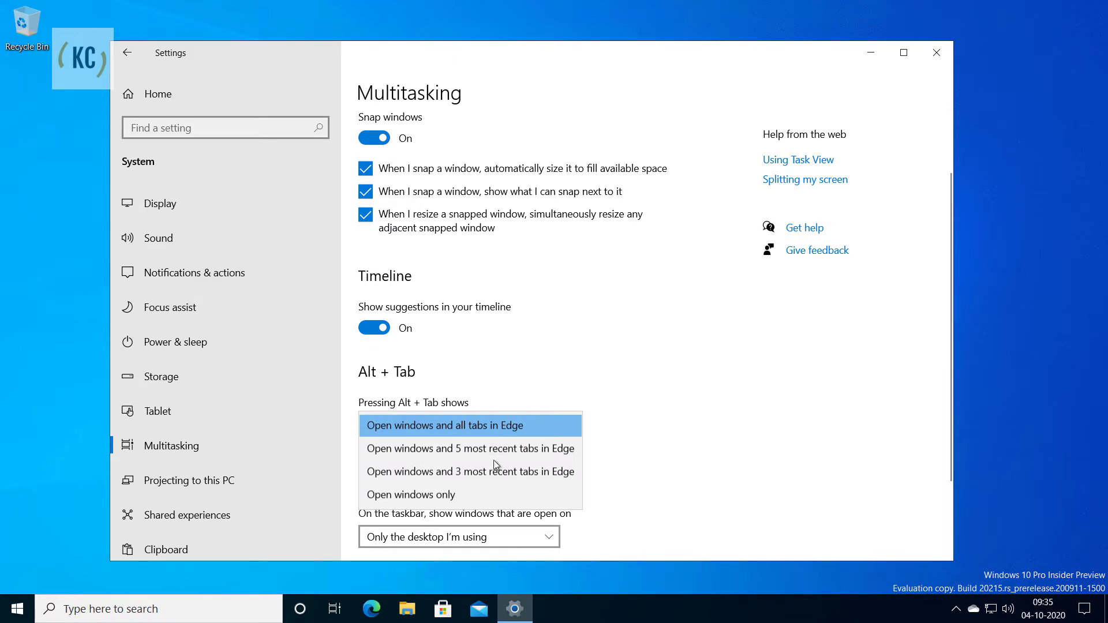
pyautogui.click(495, 496)
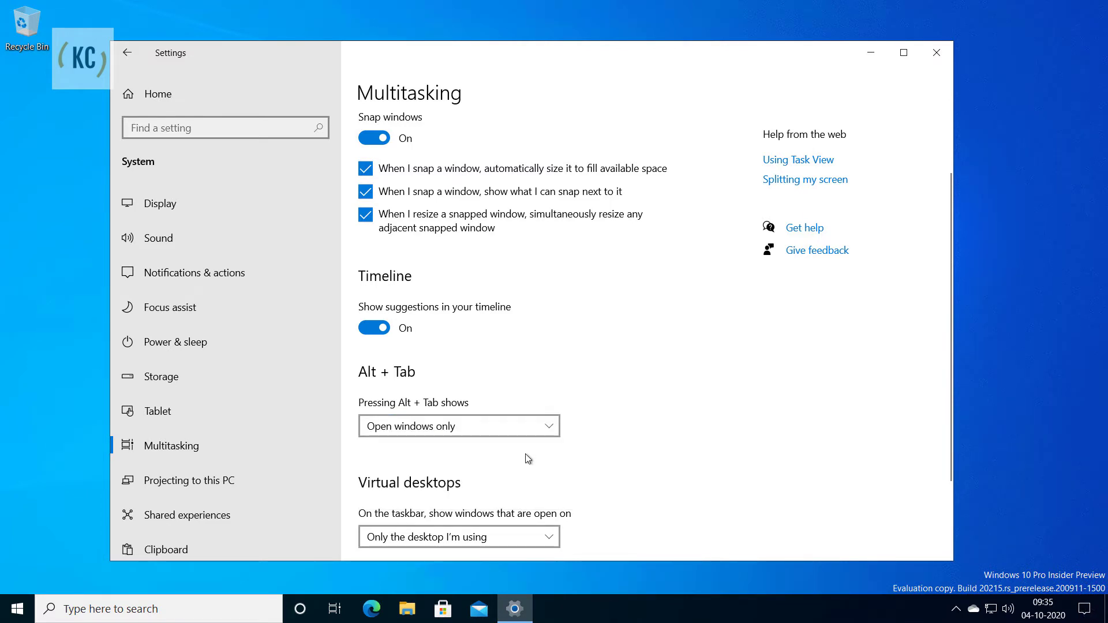
pyautogui.click(528, 427)
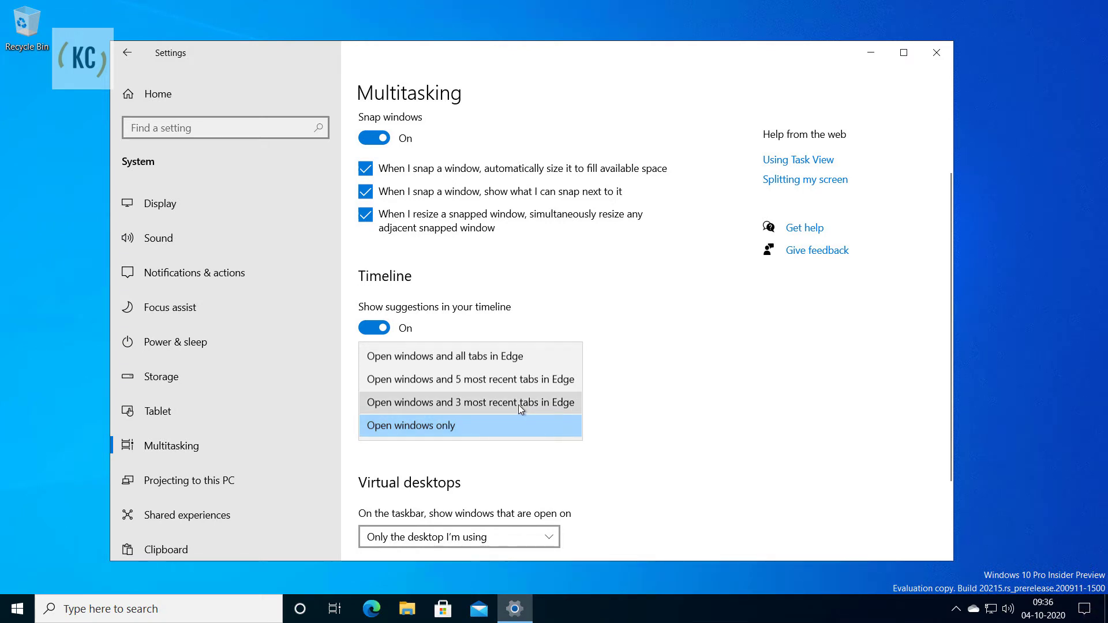
pyautogui.click(519, 404)
pyautogui.click(524, 432)
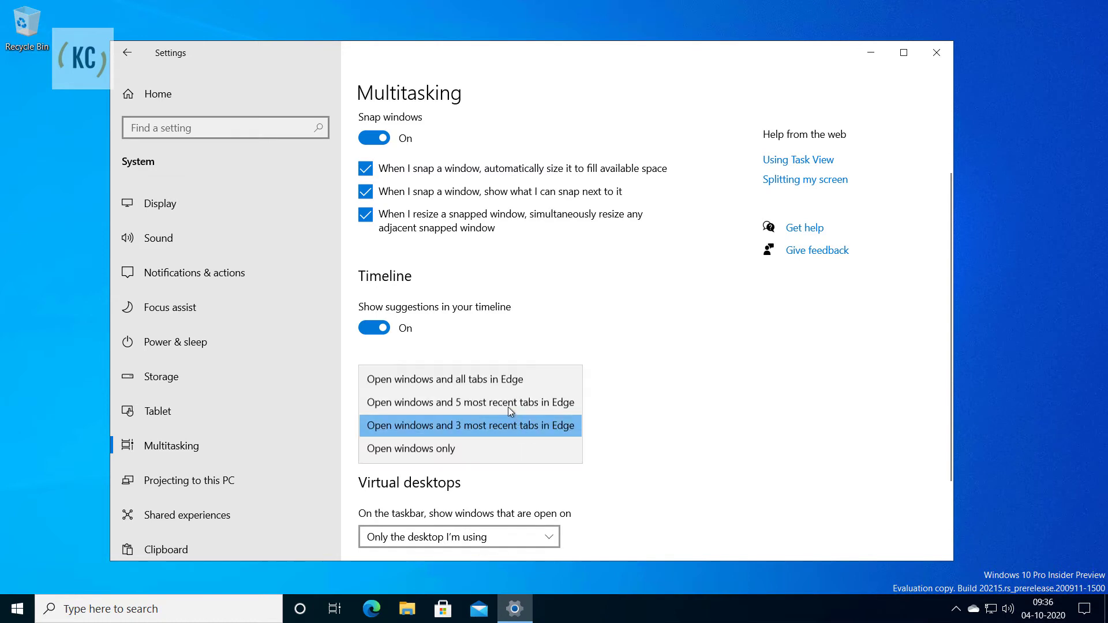
pyautogui.click(505, 404)
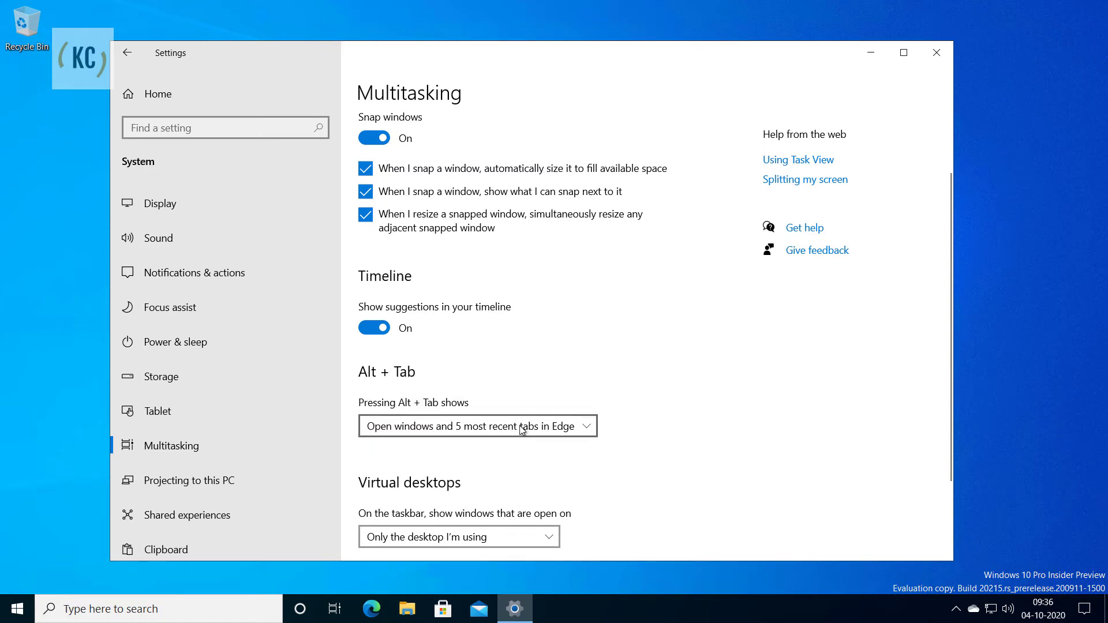
pyautogui.click(522, 428)
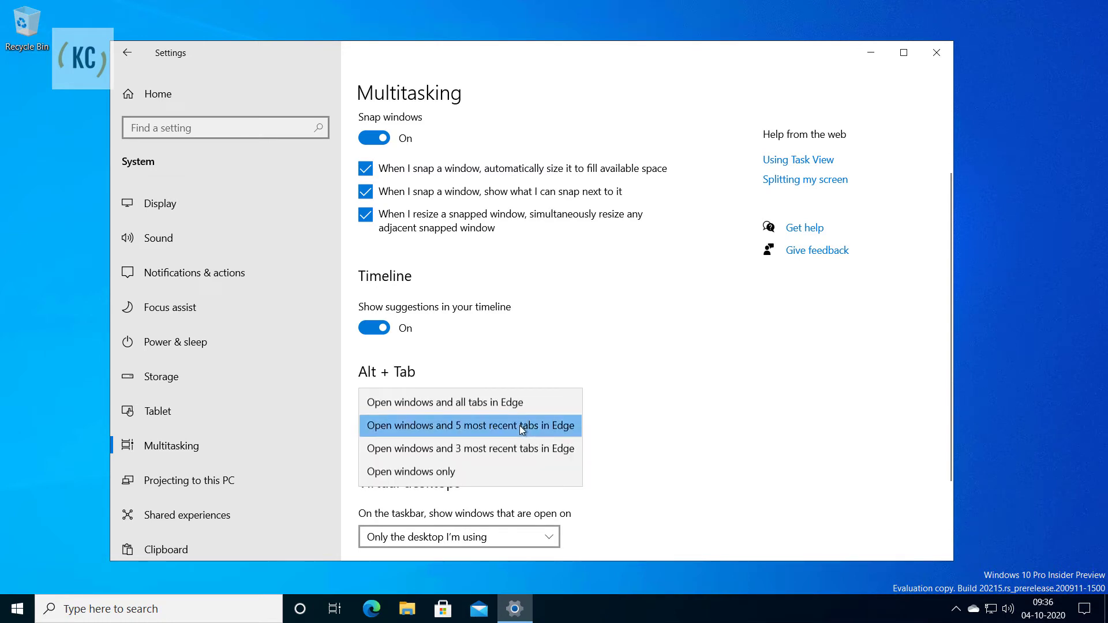
pyautogui.click(472, 475)
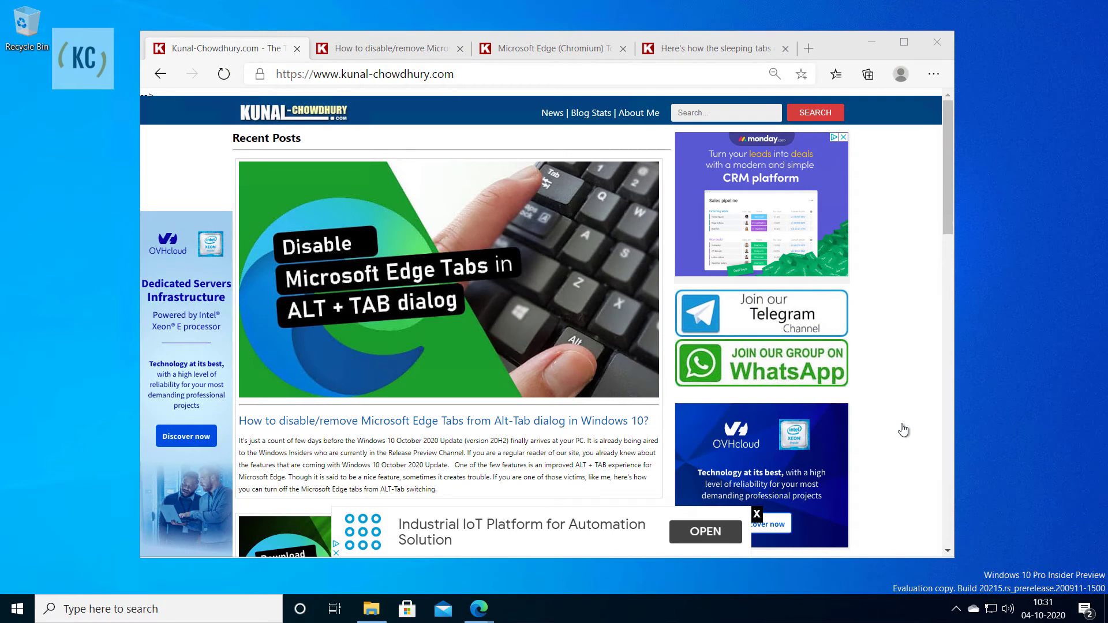
pyautogui.hotkey('alt', 'Tab')
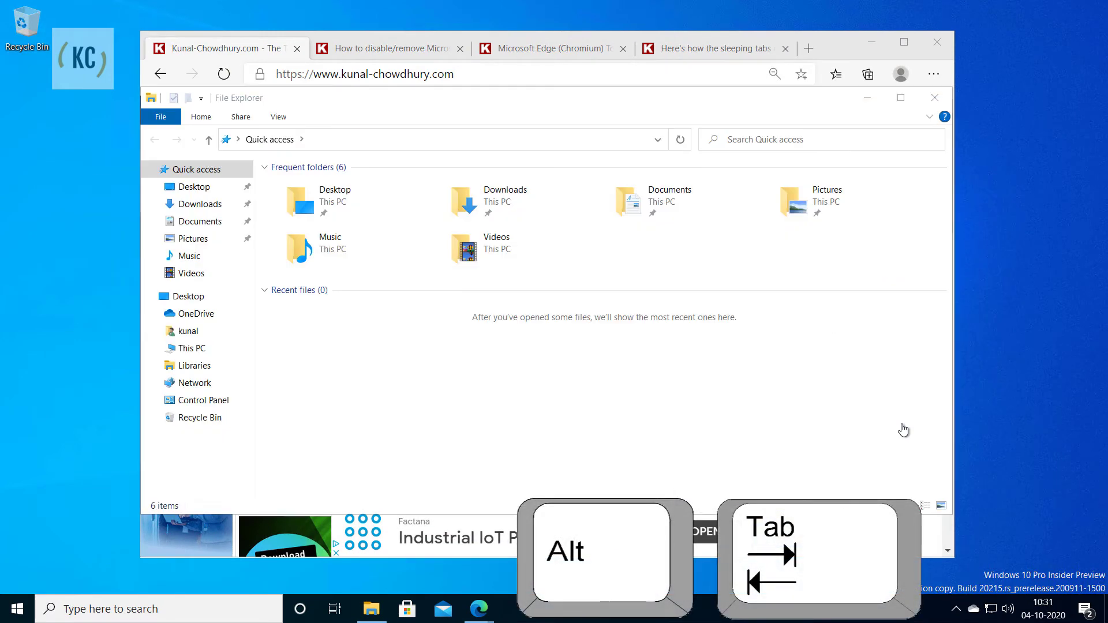
pyautogui.hotkey('alt', 'Tab')
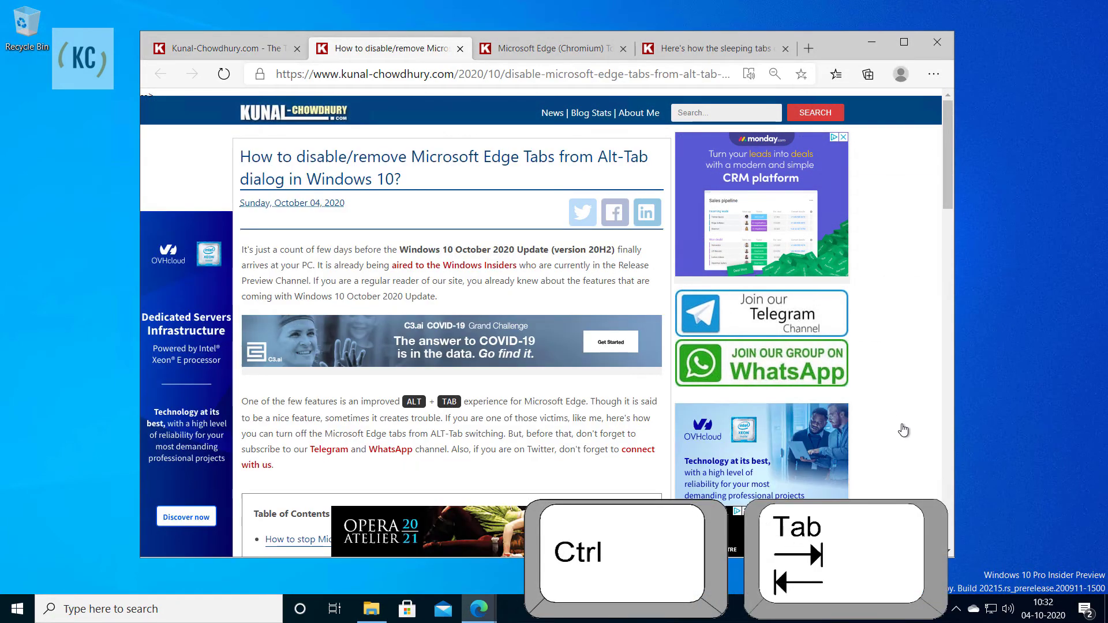
pyautogui.hotkey('ctrl', 'Tab')
pyautogui.hotkey('ctrl', 'Tab')
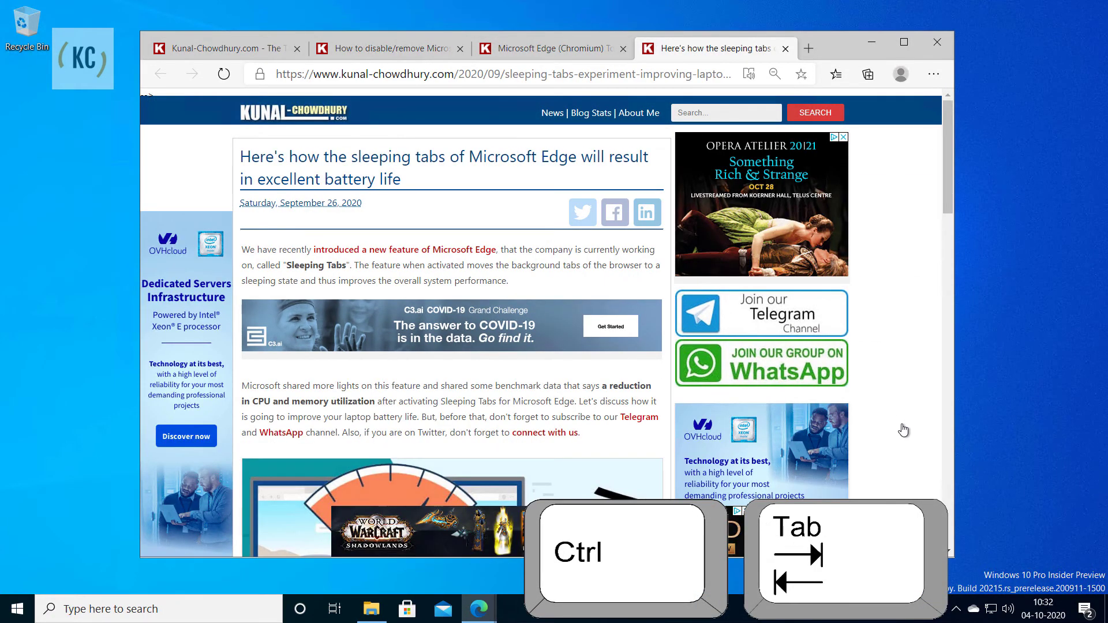
pyautogui.hotkey('ctrl', 'Tab')
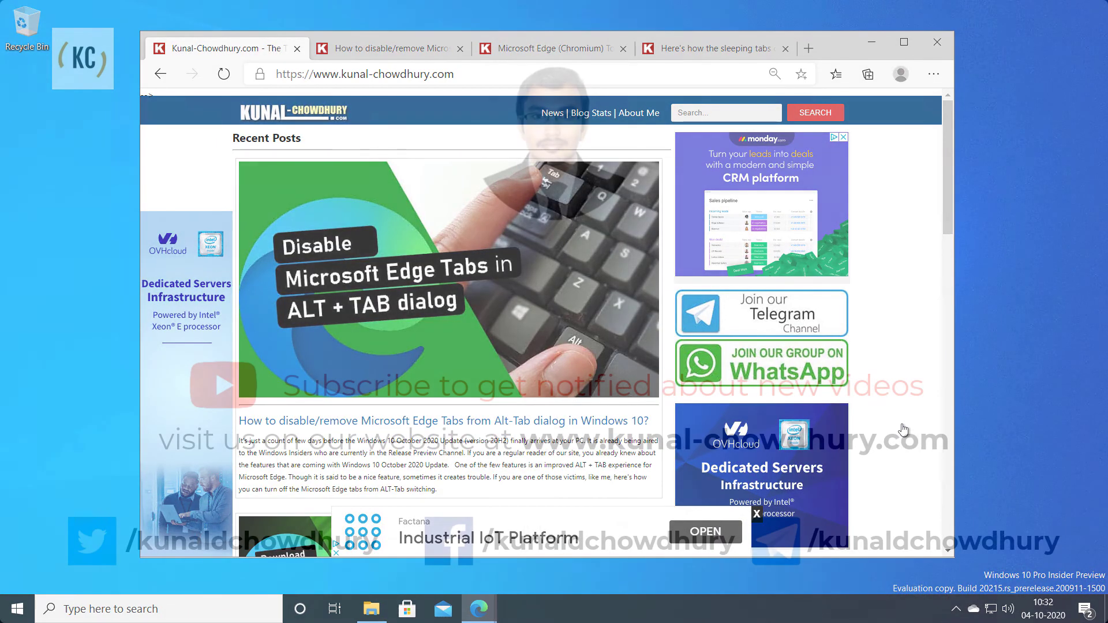